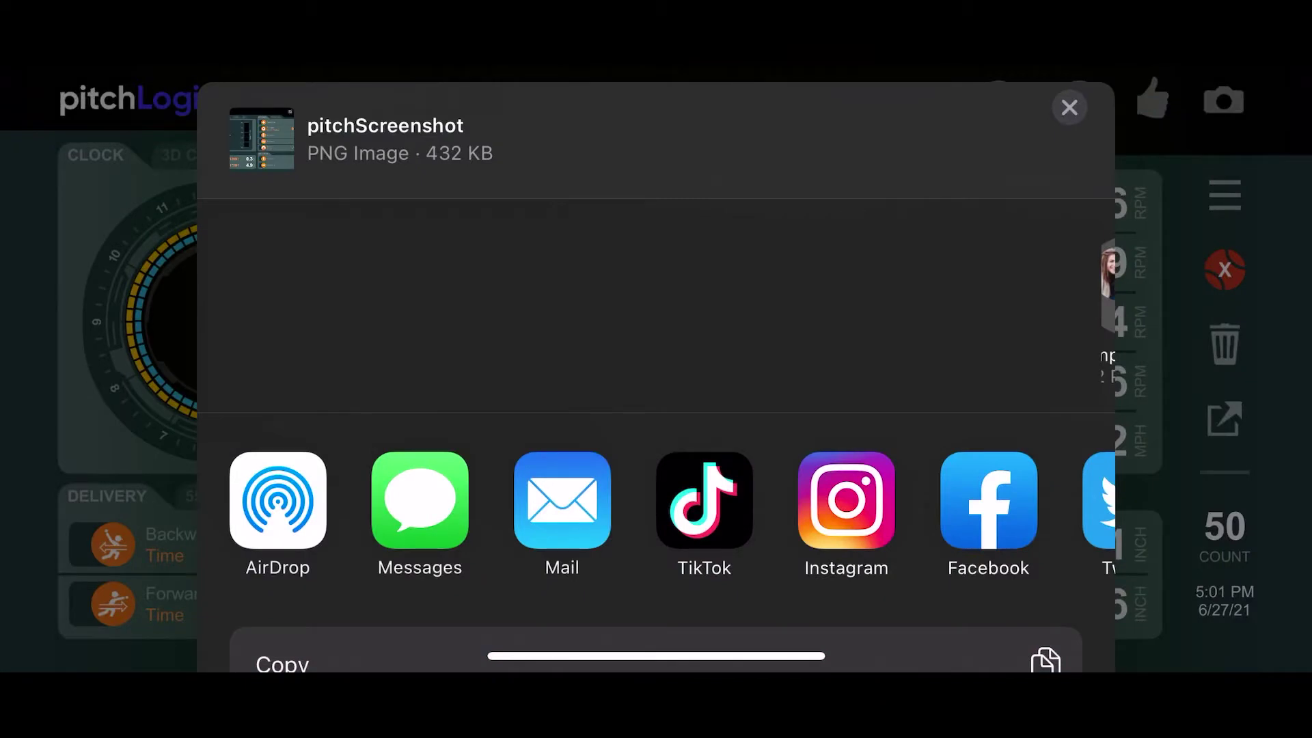
scroll(656, 503, right, 4)
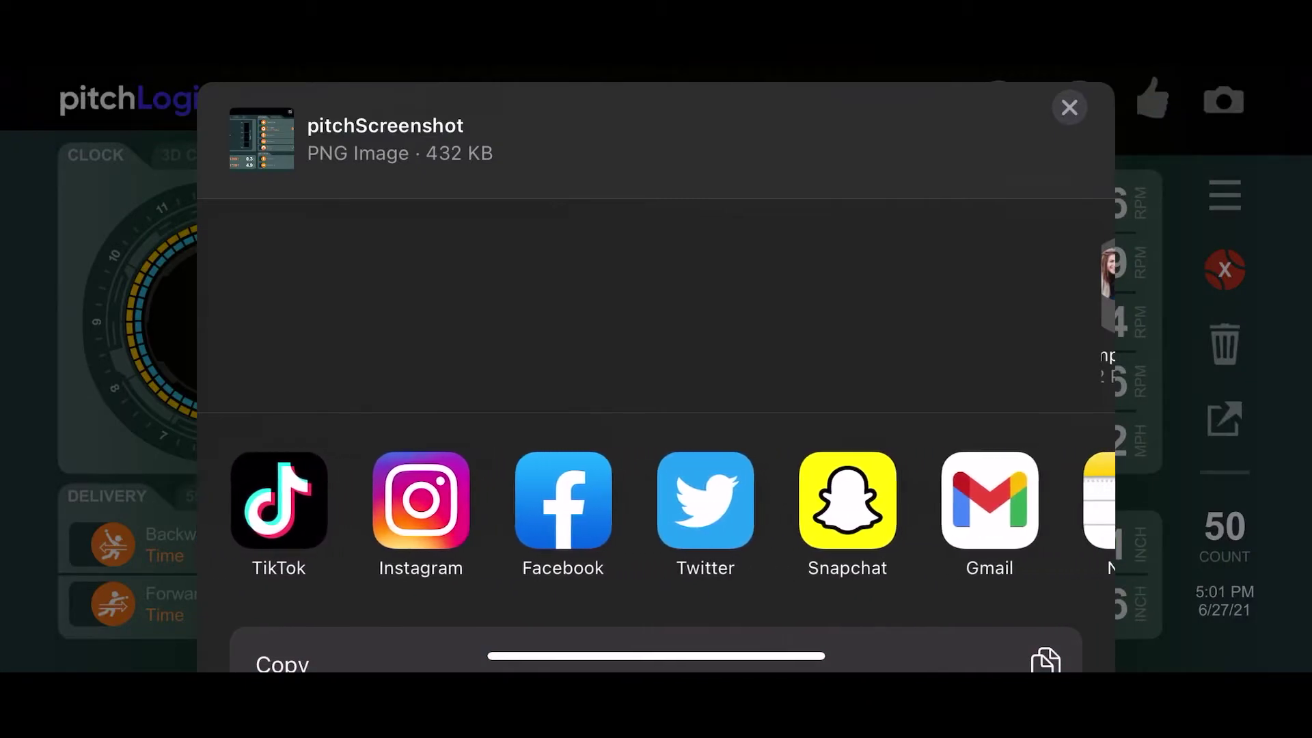
scroll(656, 502, right, 3)
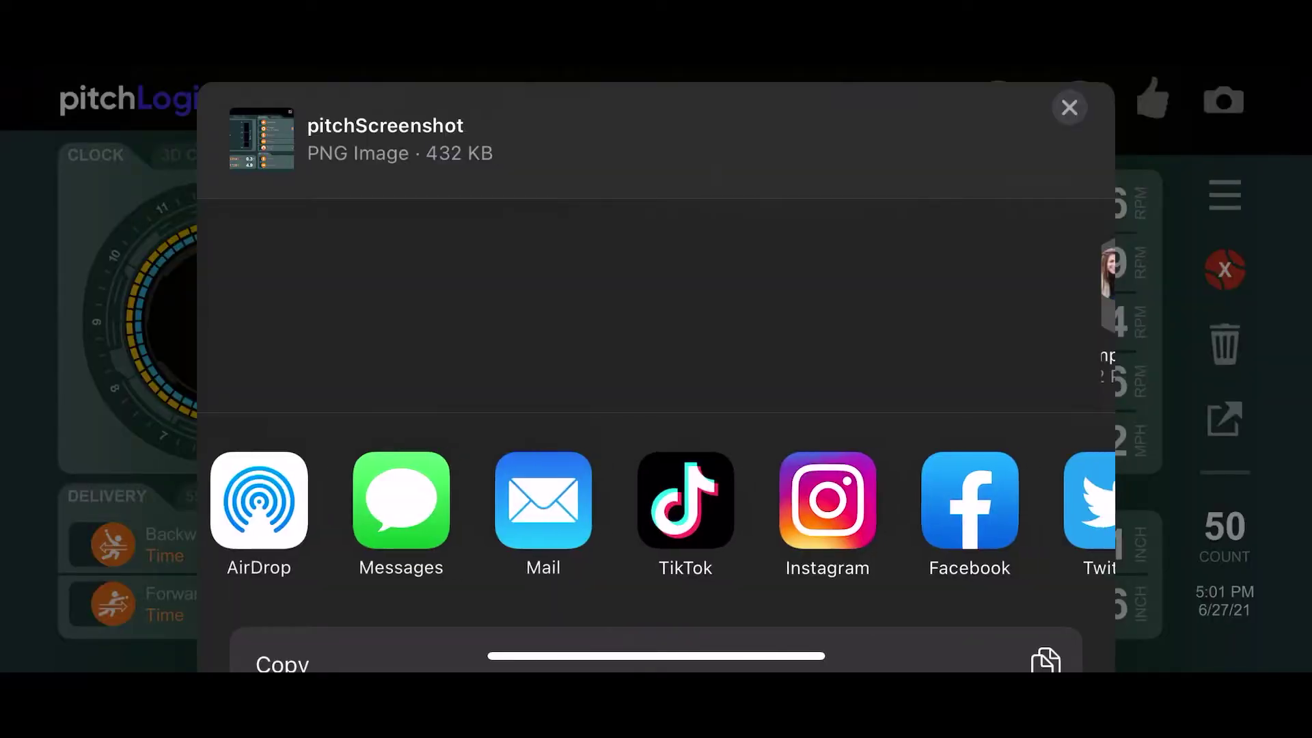
scroll(657, 502, right, 5)
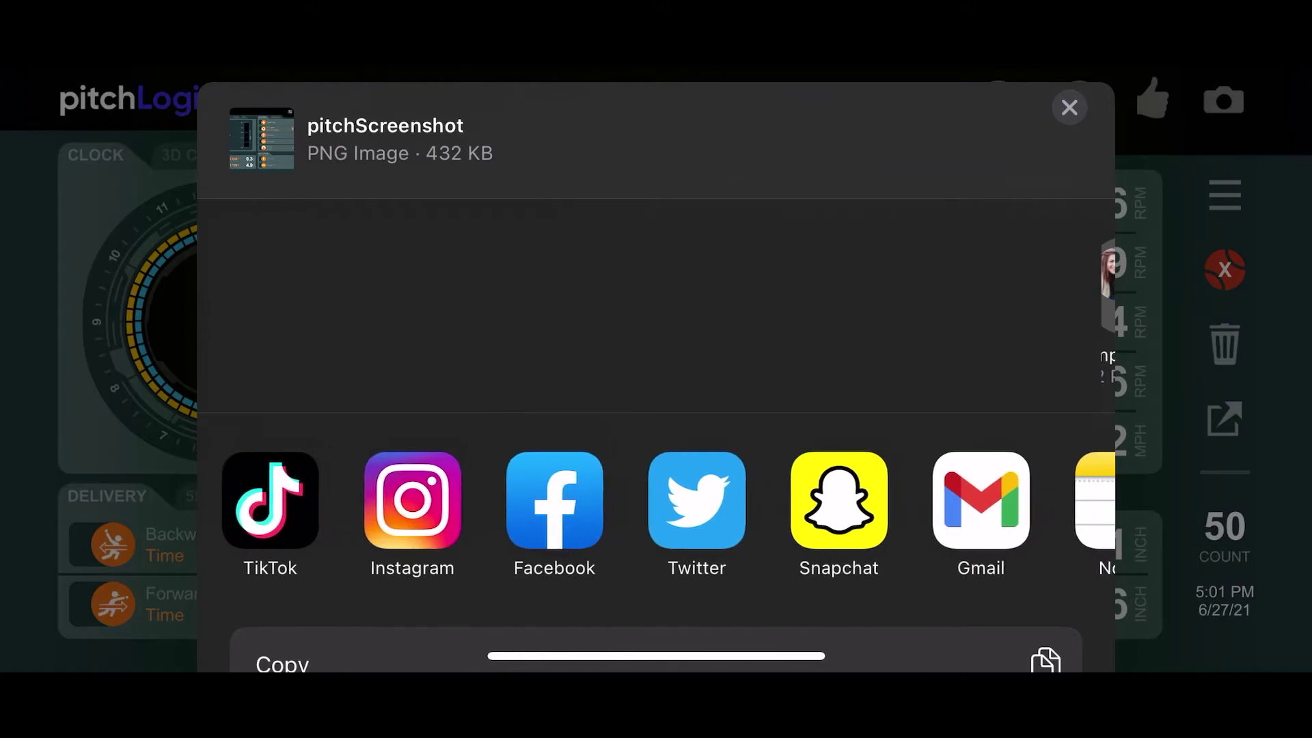
scroll(656, 502, right, 3)
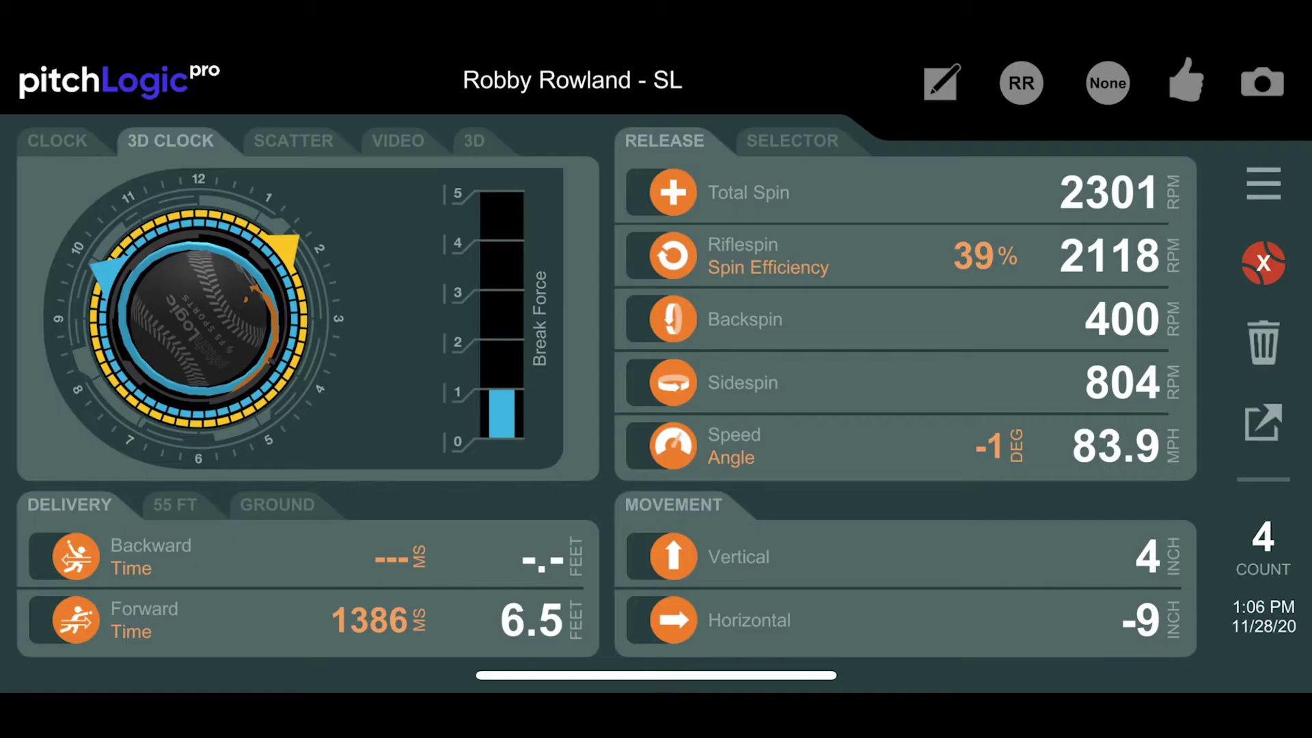